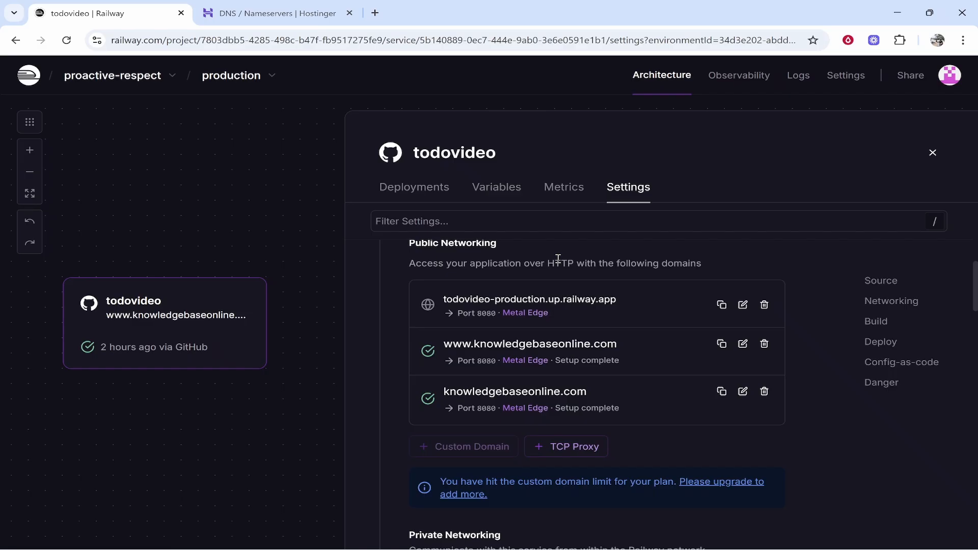
# - Return to the projects dashboard and open the settings of the todovideo service in the proactive-respect project
pyautogui.click(29, 75)
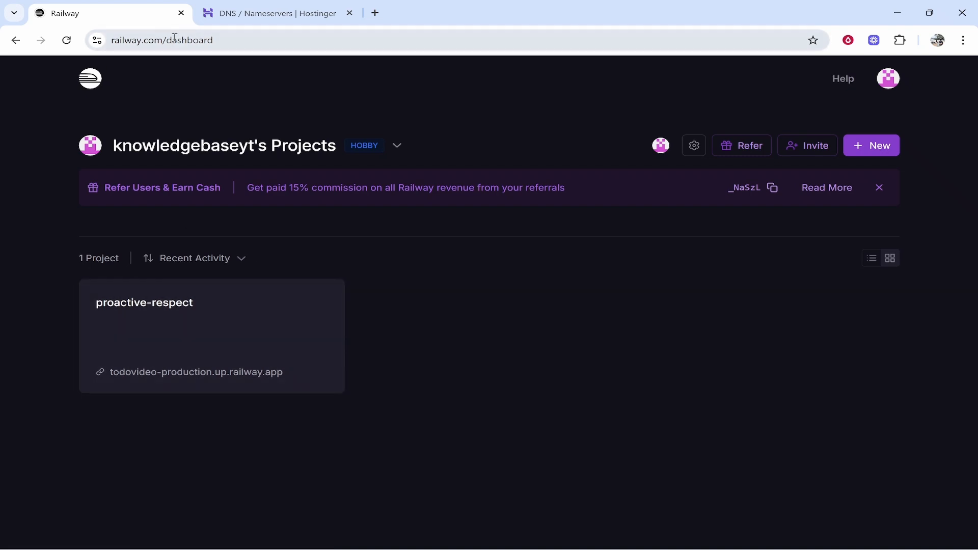
pyautogui.click(163, 331)
pyautogui.click(344, 308)
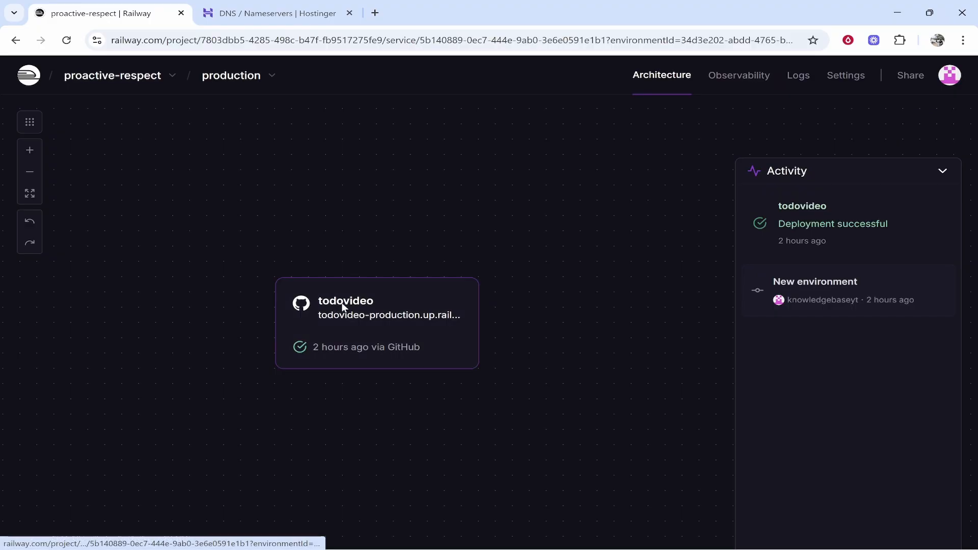
pyautogui.click(622, 195)
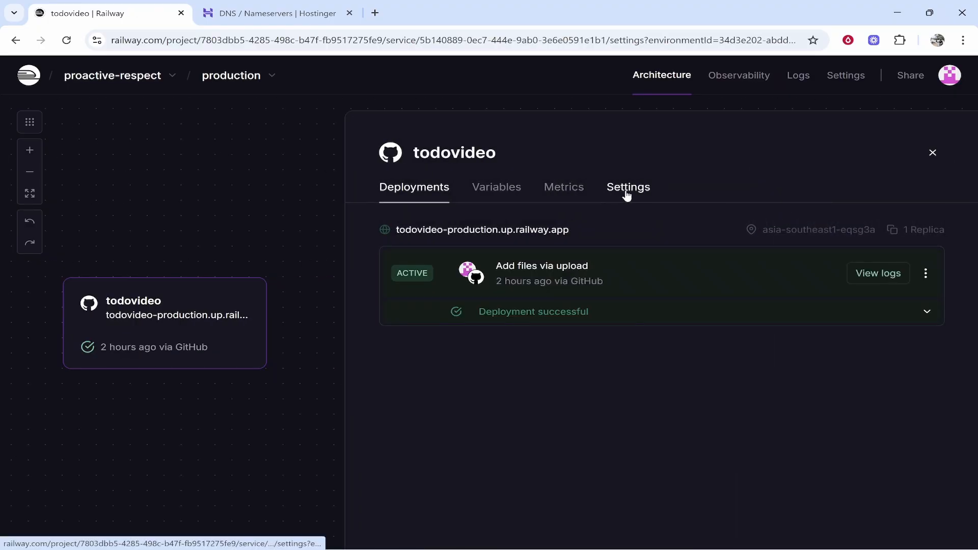
# - Start adding a custom domain in the service's public networking settings
pyautogui.scroll(-4, 539, 277)
pyautogui.scroll(-2, 539, 277)
pyautogui.scroll(-2, 445, 296)
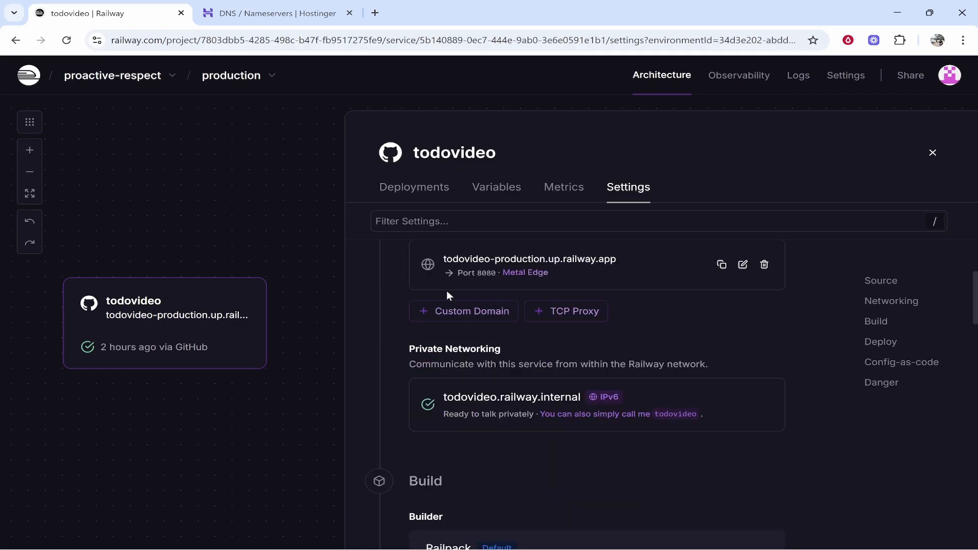
pyautogui.scroll(1, 446, 291)
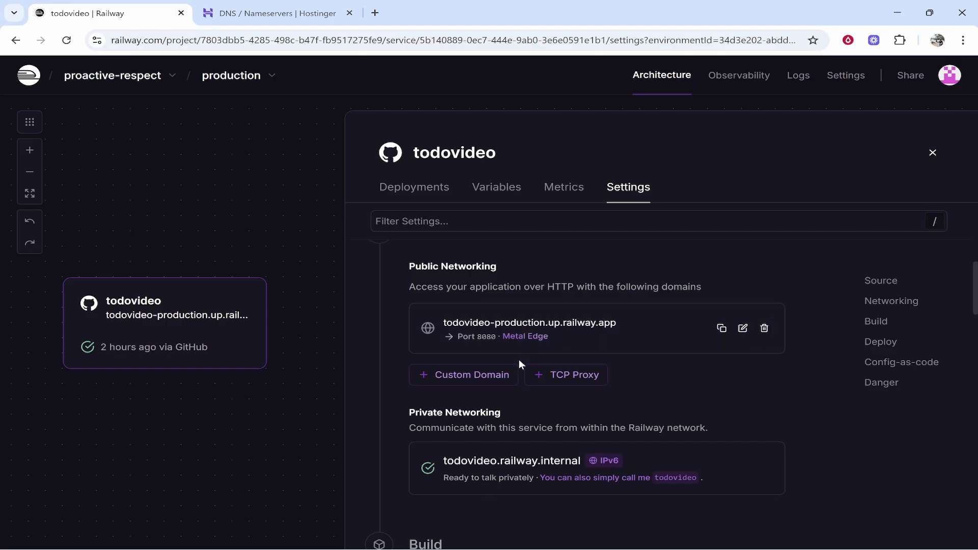
pyautogui.click(451, 380)
pyautogui.scroll(-1, 458, 393)
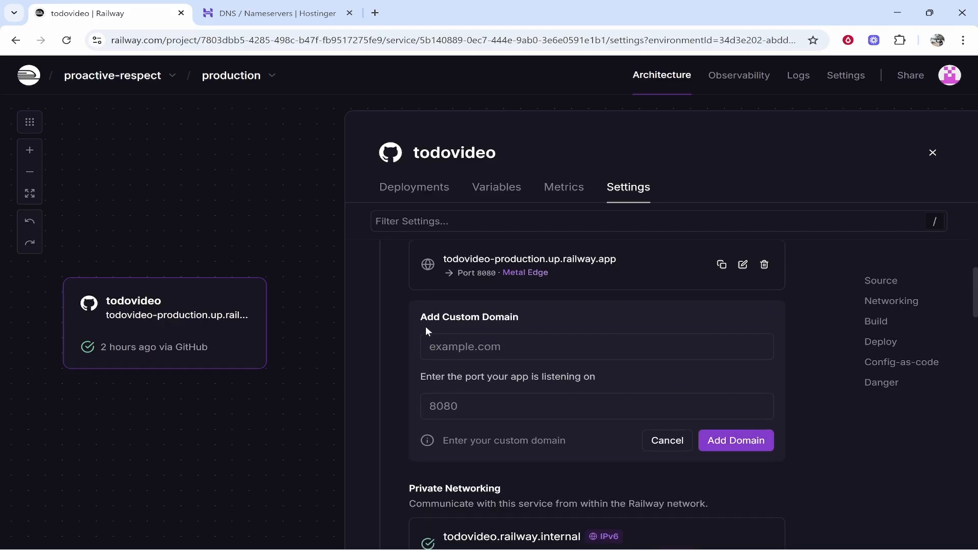
# - Switch to Hostinger and copy the domain name knowledgebaseonline.com from the domain portfolio
pyautogui.click(270, 13)
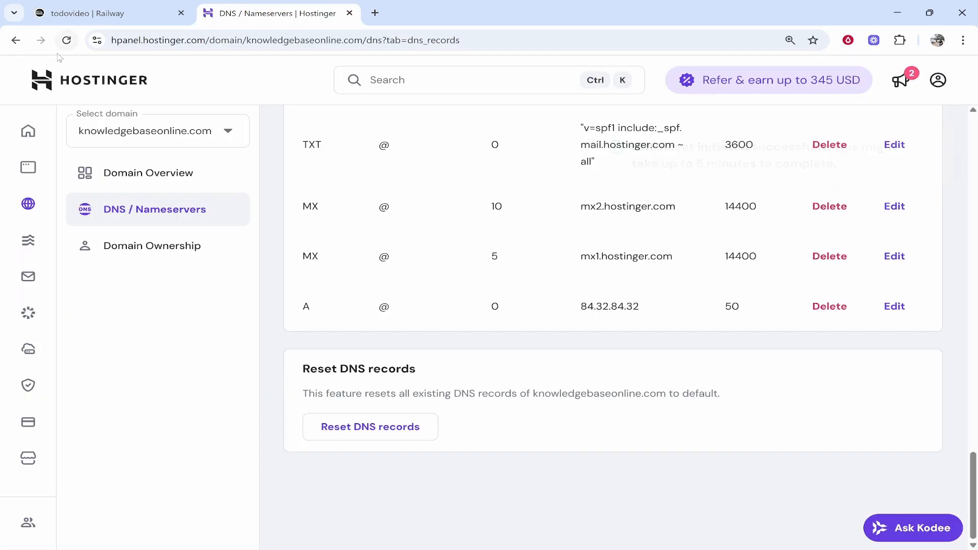
pyautogui.click(56, 84)
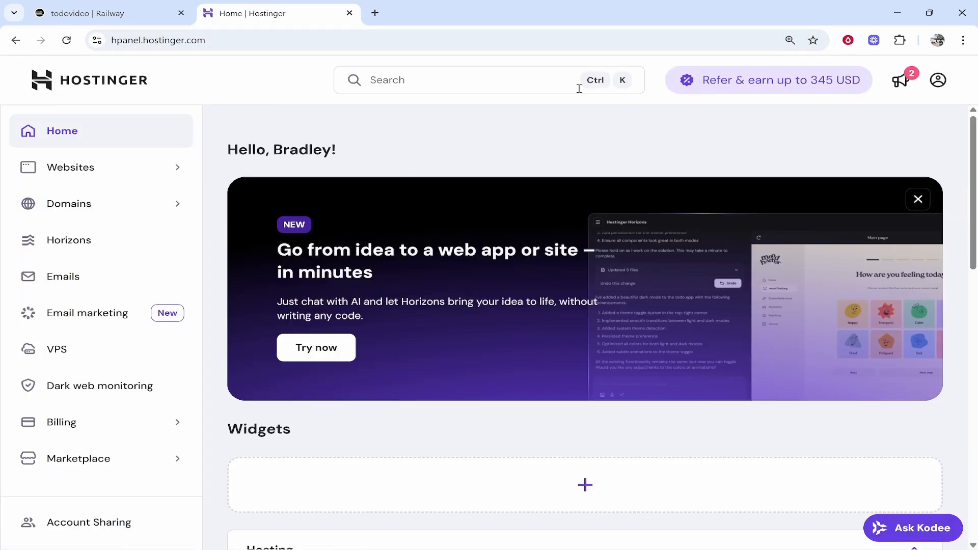
pyautogui.click(115, 203)
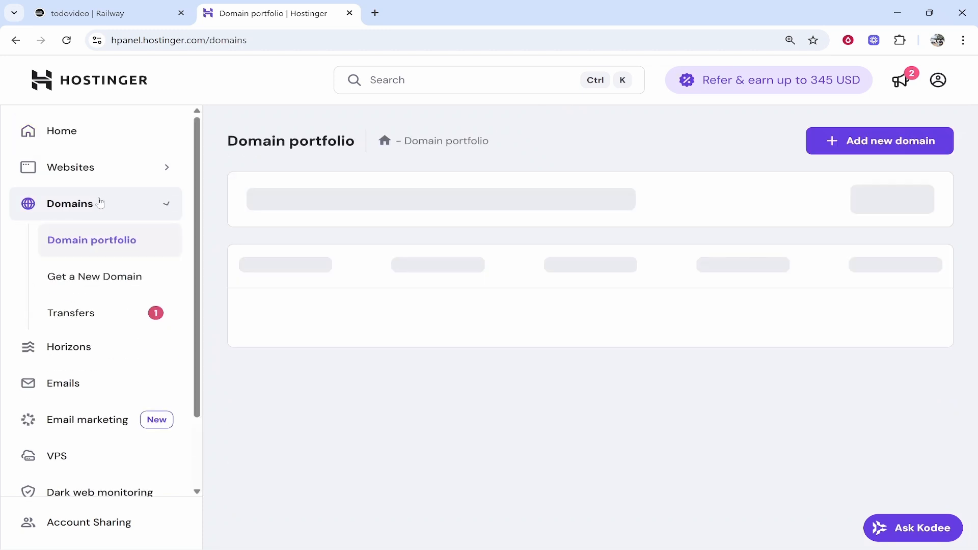
pyautogui.scroll(-1, 325, 411)
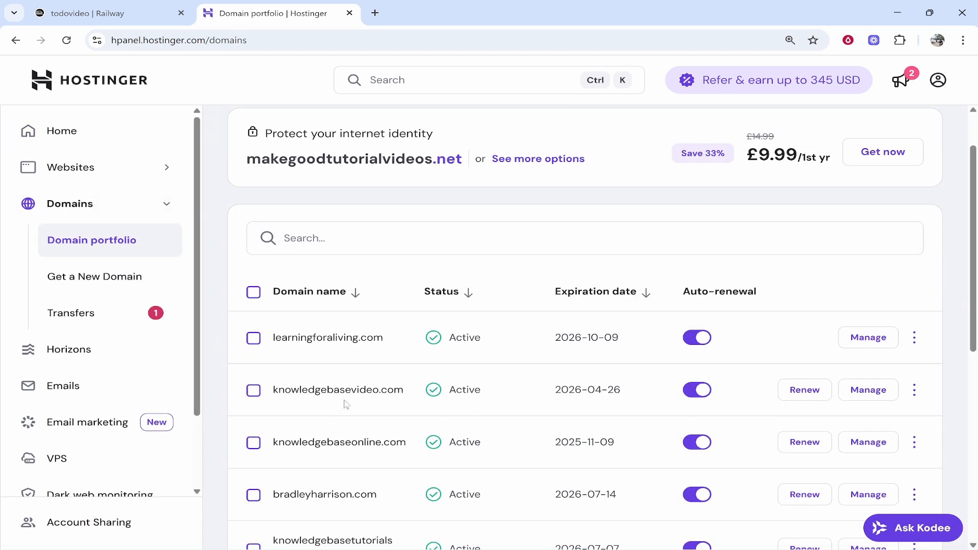
pyautogui.moveTo(266, 448); pyautogui.dragTo(407, 443)
pyautogui.hotkey('ctrl', 'c')
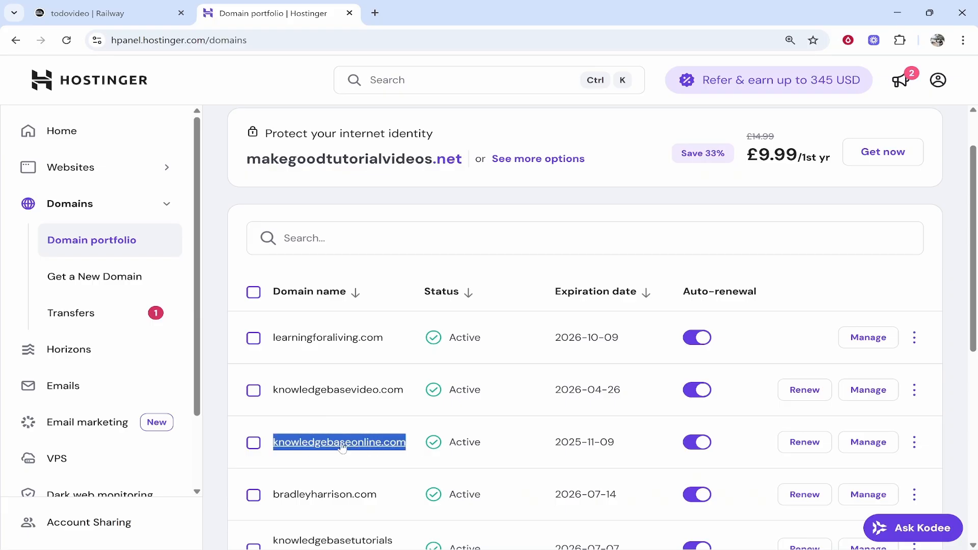
pyautogui.click(158, 6)
pyautogui.click(488, 350)
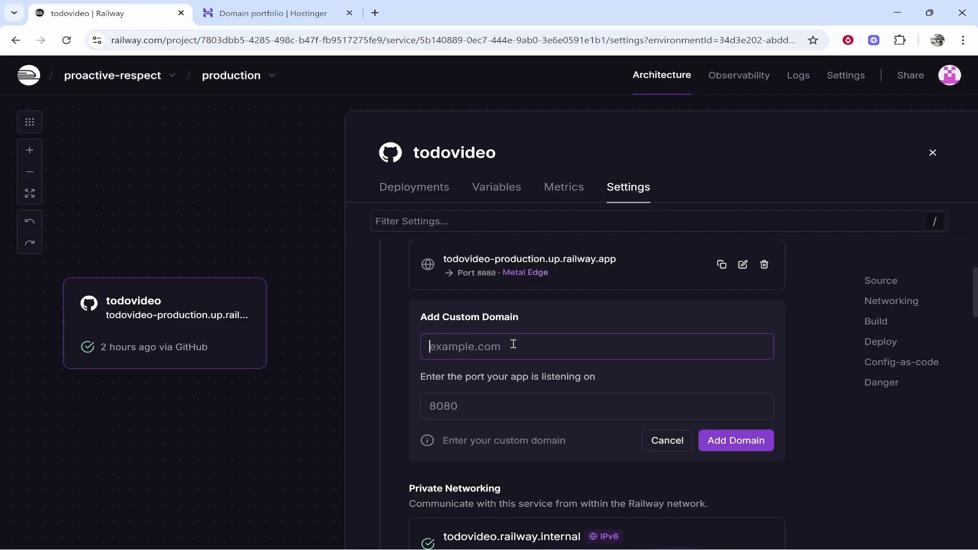
pyautogui.write('www.')
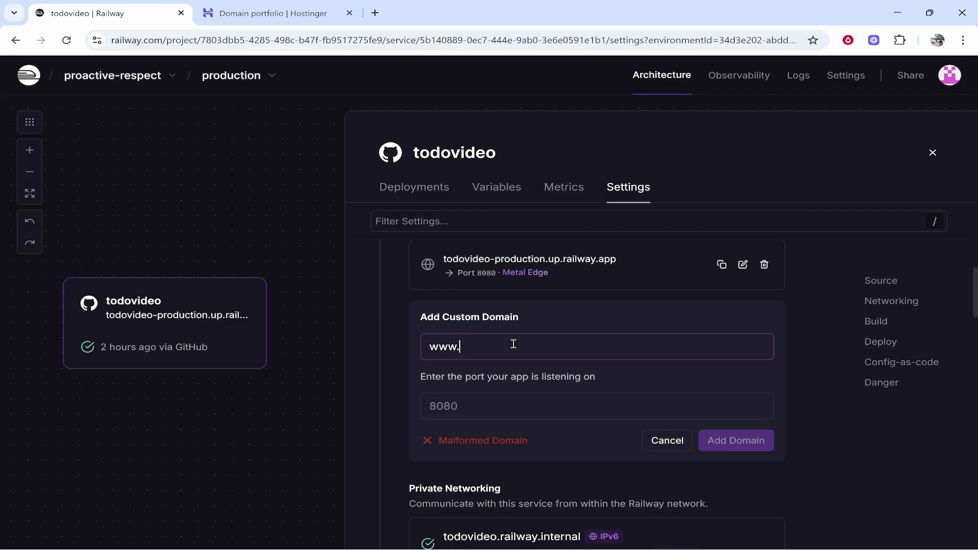
pyautogui.hotkey('ctrl', 'v')
pyautogui.press('BackSpace')
pyautogui.click(520, 408)
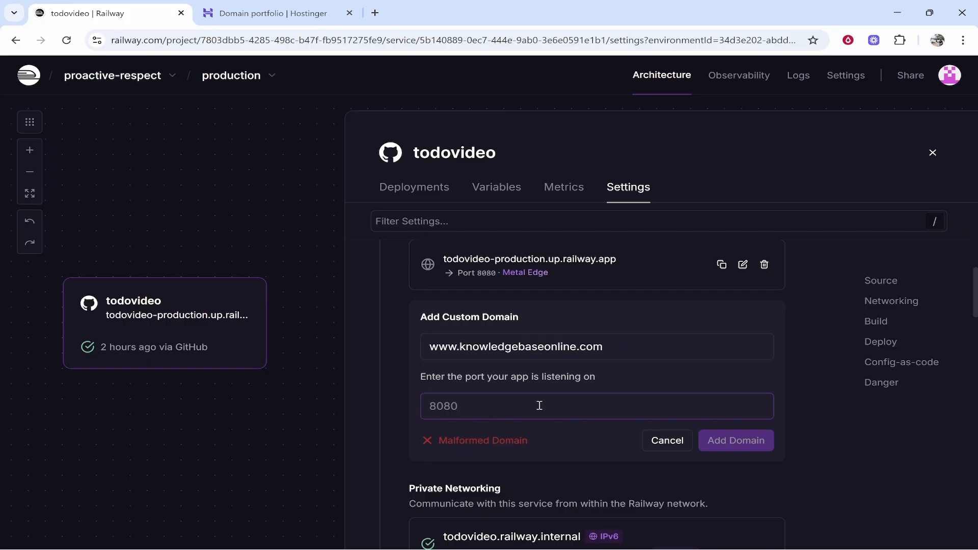
pyautogui.write('8080')
pyautogui.moveTo(459, 408); pyautogui.dragTo(437, 410)
pyautogui.click(473, 345)
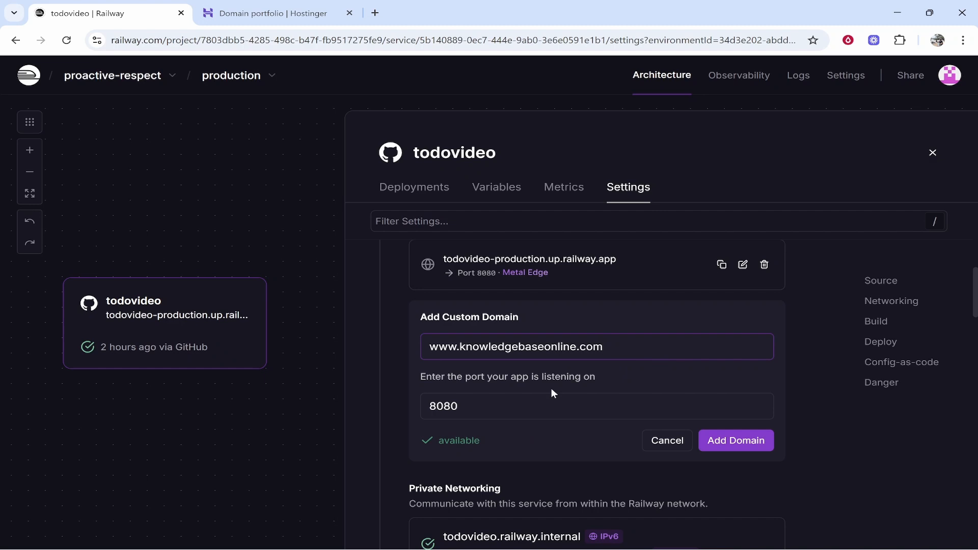
pyautogui.click(764, 442)
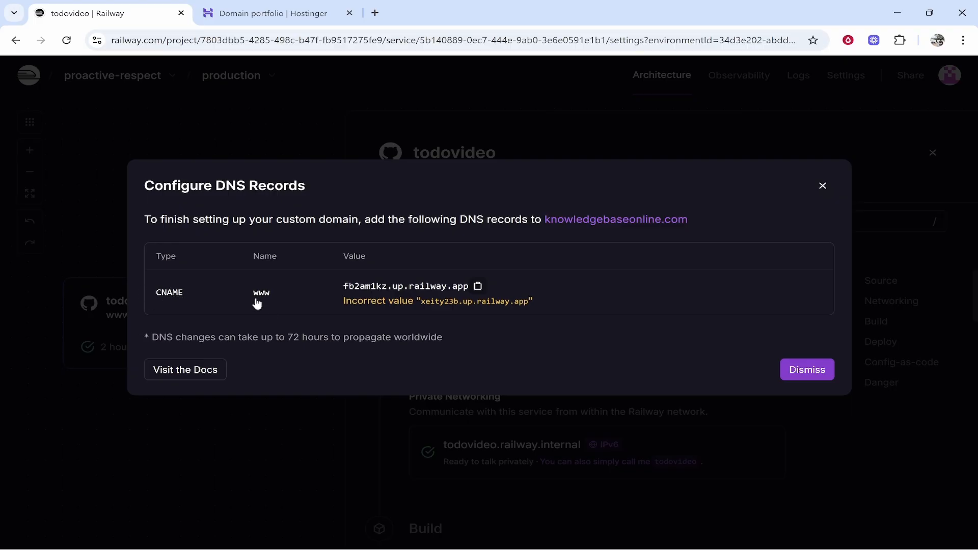
# - Copy the required CNAME value and open the DNS records of knowledgebaseonline.com in Hostinger
pyautogui.click(478, 286)
pyautogui.click(249, 11)
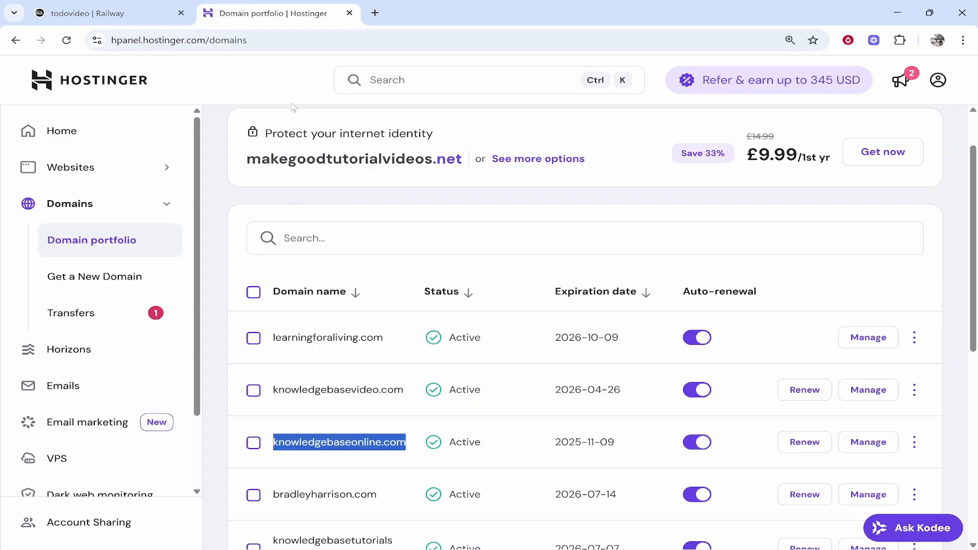
pyautogui.click(867, 450)
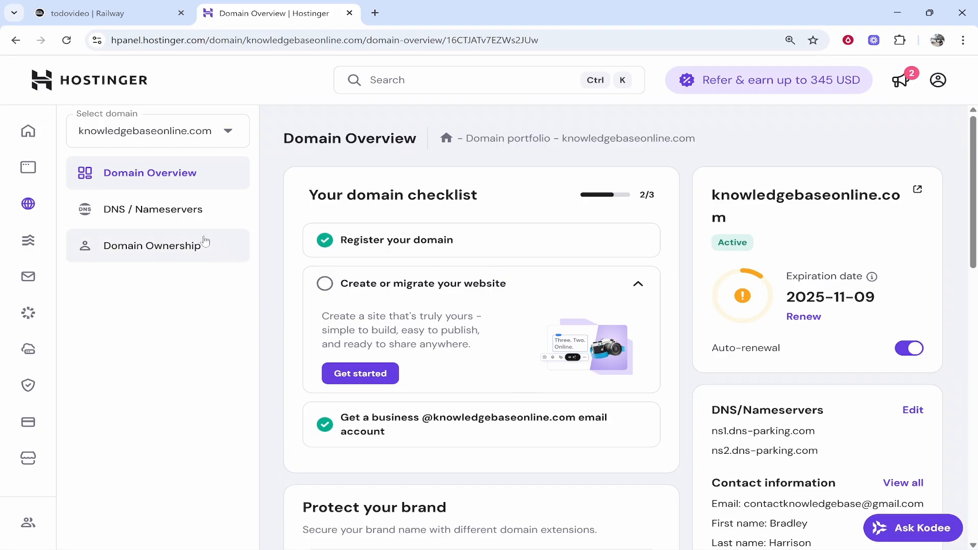
pyautogui.click(117, 216)
pyautogui.scroll(-5, 356, 306)
# - Fill in a new CNAME record with the name www and target fb2am1kz.up.railway.app, and try to add it
pyautogui.click(337, 275)
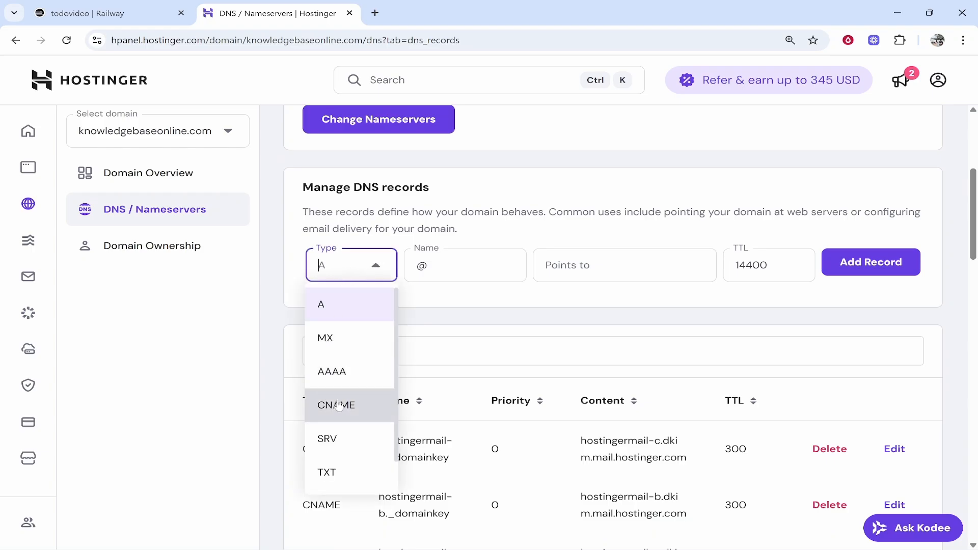
pyautogui.click(346, 398)
pyautogui.click(444, 268)
pyautogui.write('www')
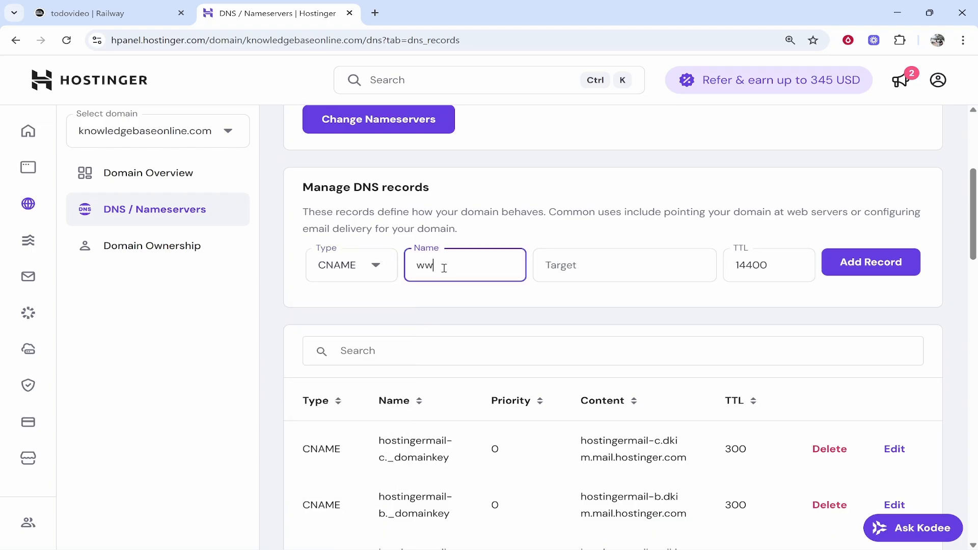
pyautogui.click(585, 275)
pyautogui.hotkey('ctrl', 'v')
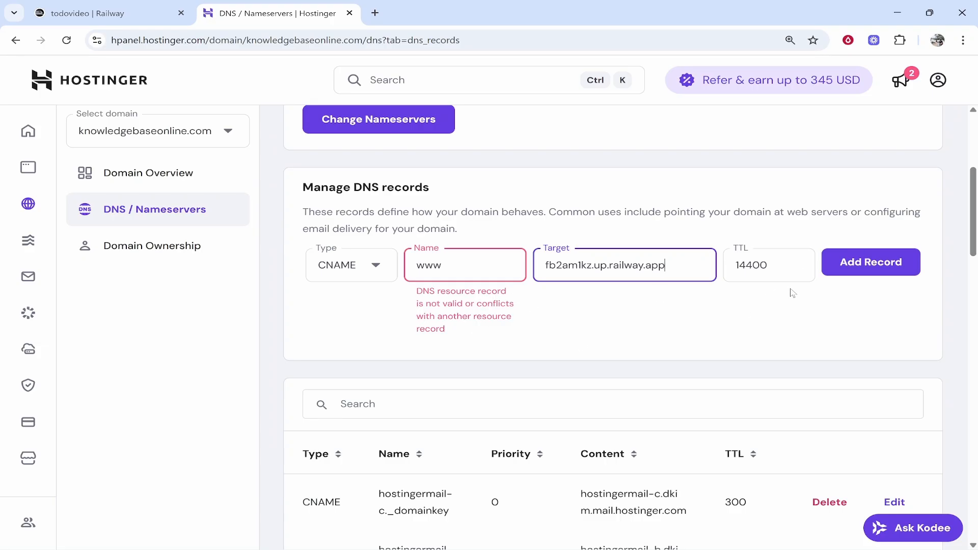
# - Recheck the required CNAME entry in Railway and delete the existing www CNAME record in Hostinger
pyautogui.moveTo(973, 243); pyautogui.dragTo(932, 509)
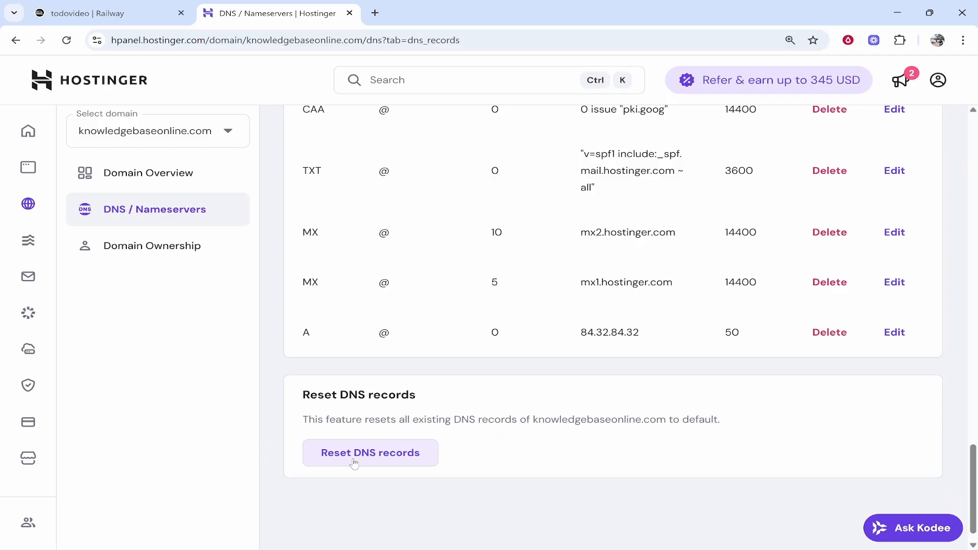
pyautogui.scroll(10, 393, 473)
pyautogui.scroll(15, 394, 473)
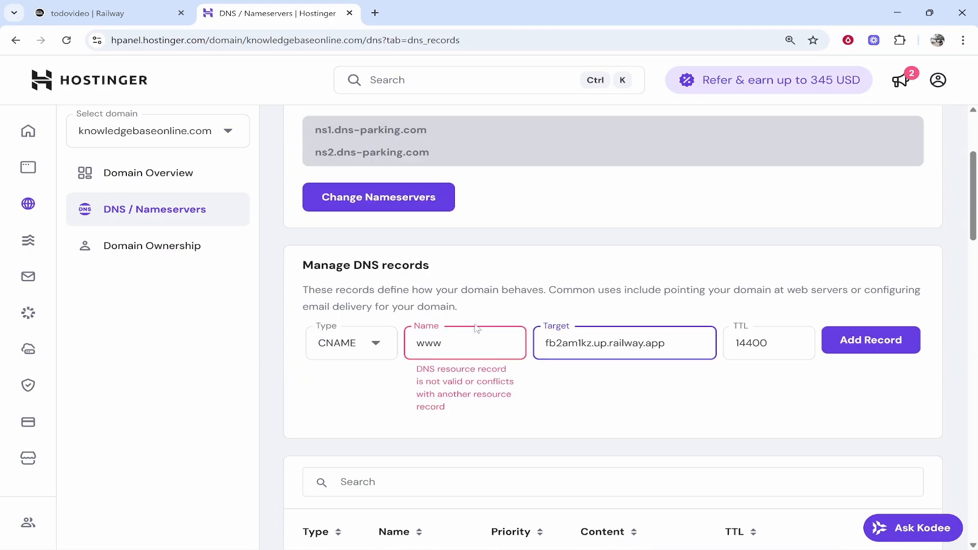
pyautogui.hotkey('ctrl', 'Tab')
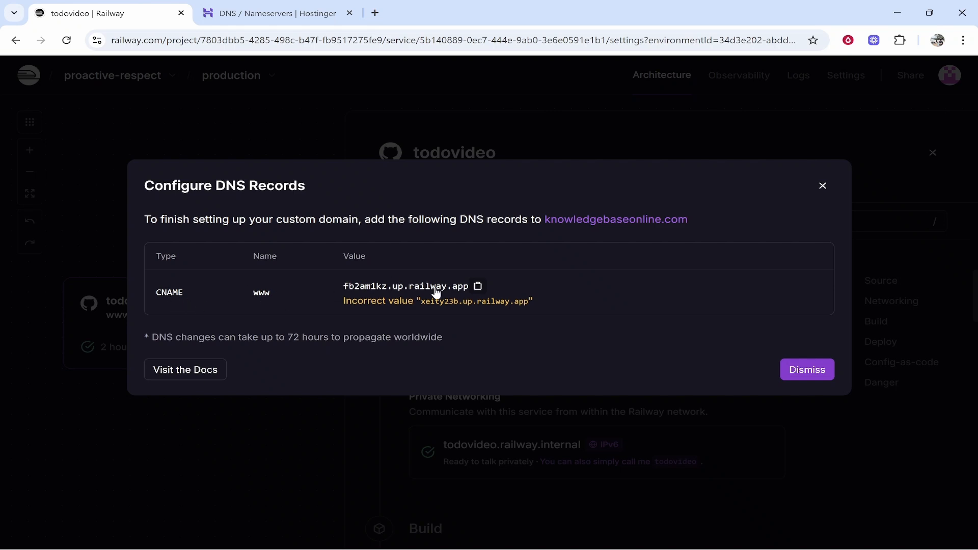
pyautogui.hotkey('ctrl', 'Tab')
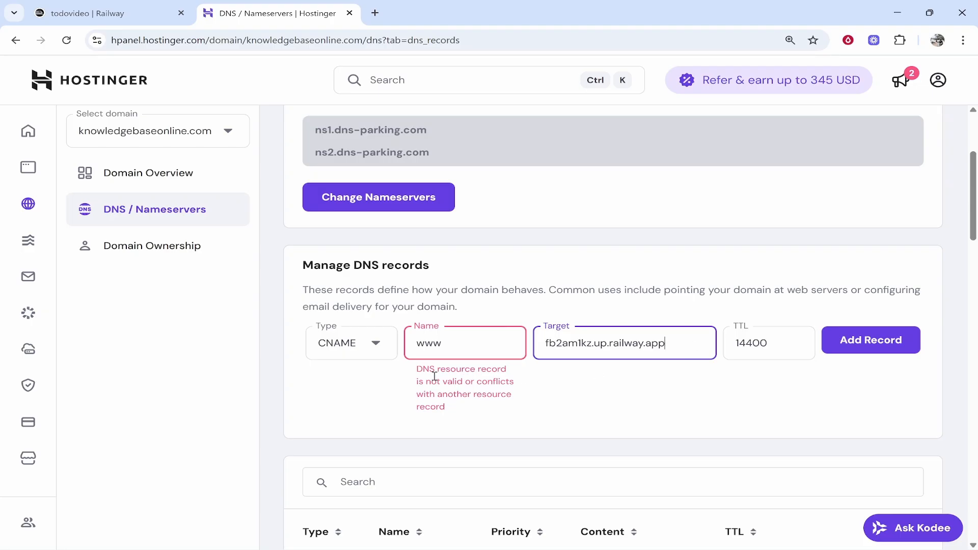
pyautogui.scroll(-6, 426, 368)
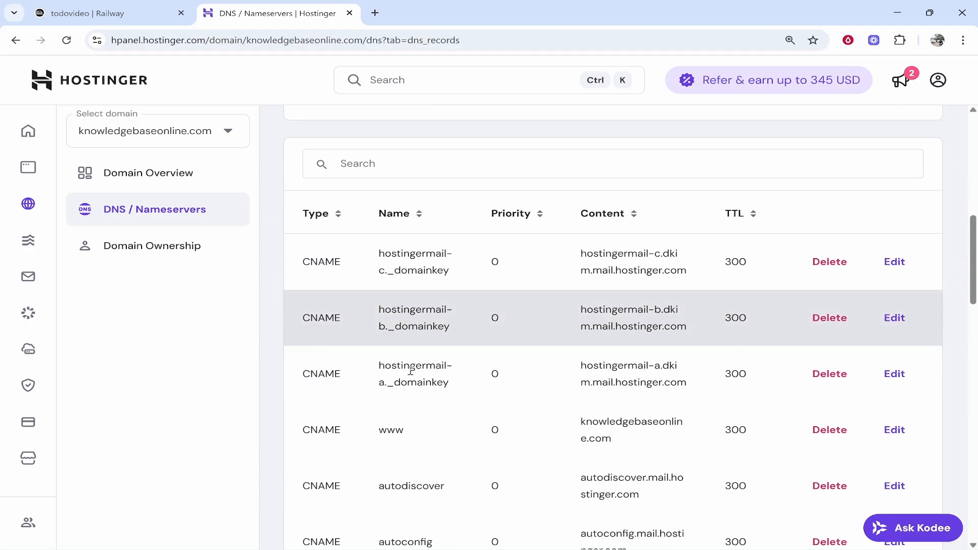
pyautogui.moveTo(359, 432); pyautogui.dragTo(412, 436)
pyautogui.click(432, 435)
pyautogui.click(829, 431)
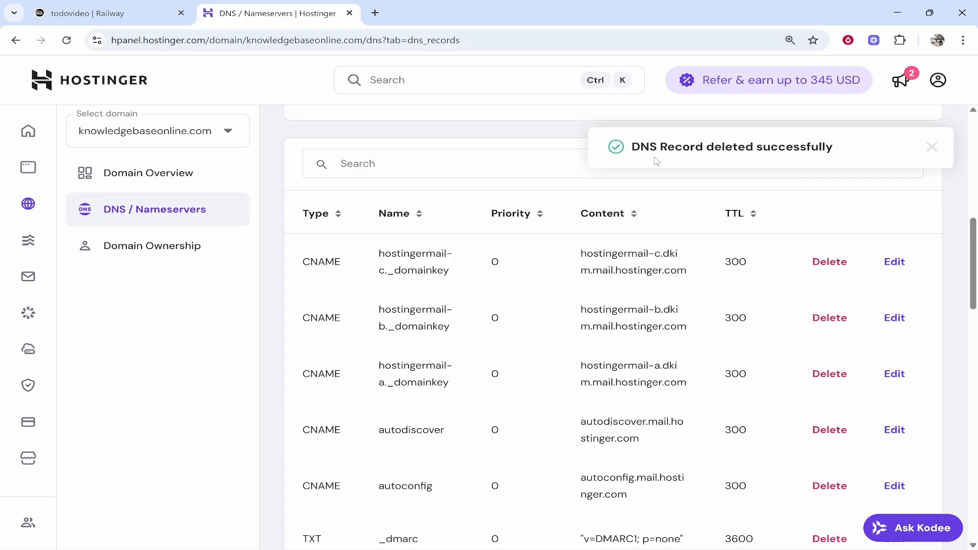
# - Submit the prepared www CNAME record pointing to fb2am1kz.up.railway.app again
pyautogui.scroll(6, 465, 421)
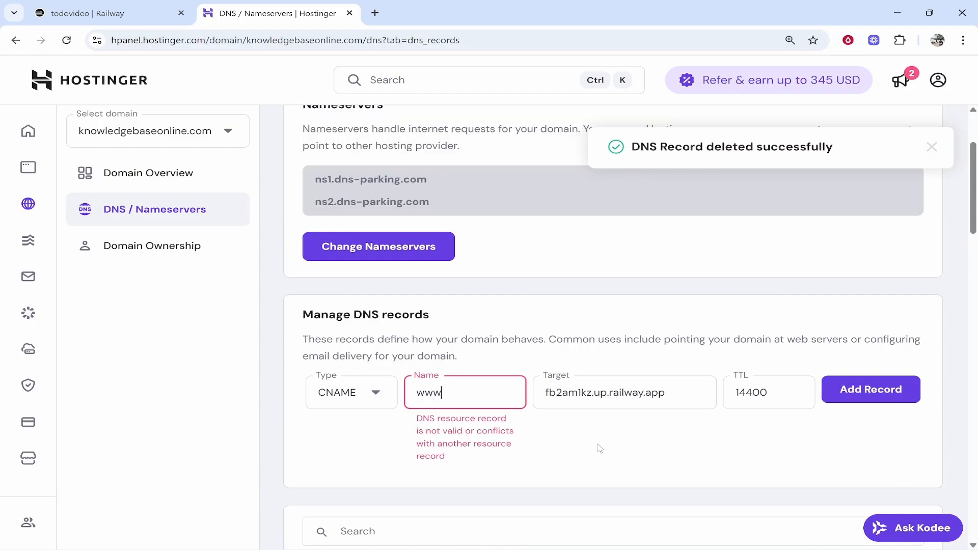
pyautogui.click(855, 393)
pyautogui.scroll(-1, 815, 398)
pyautogui.click(107, 8)
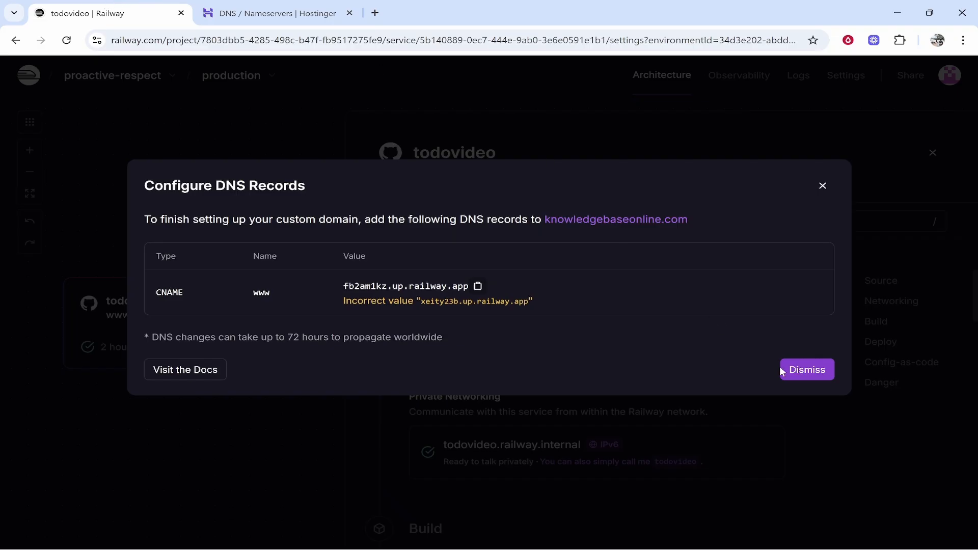
pyautogui.click(809, 374)
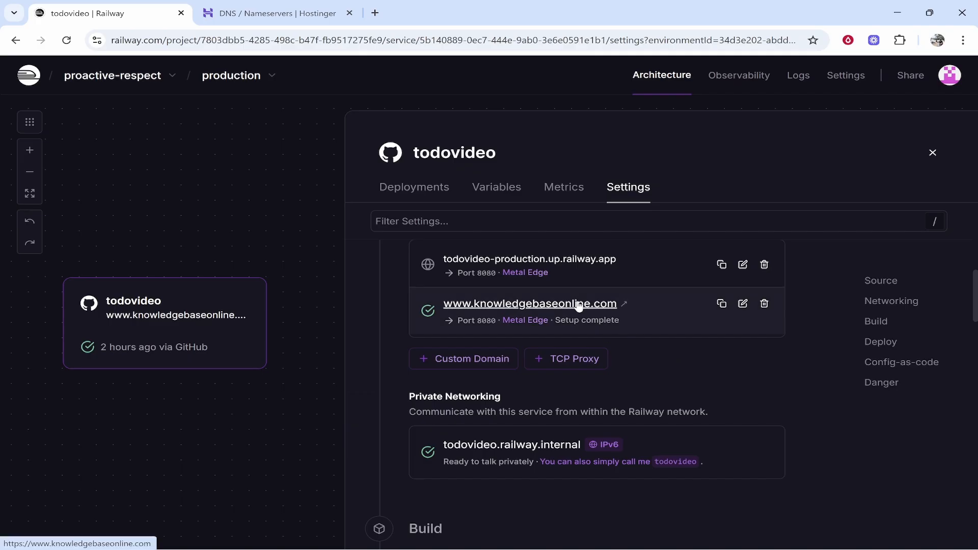
pyautogui.click(496, 306)
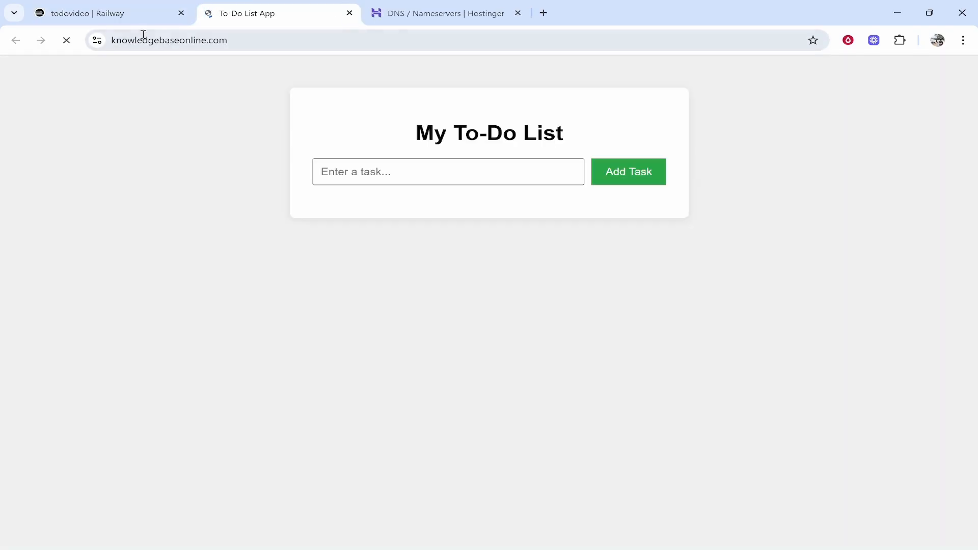
pyautogui.click(349, 14)
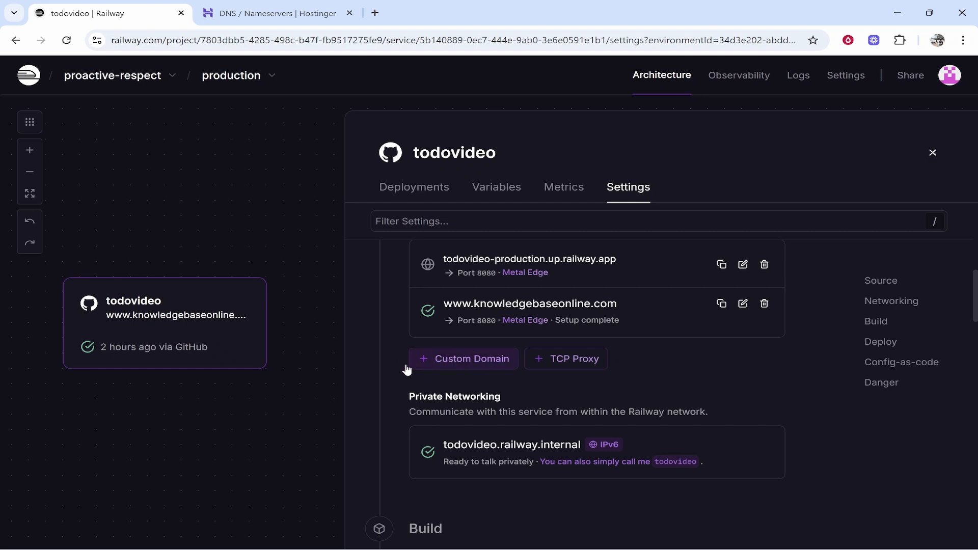
# - Start adding another custom domain to the todovideo service and enter knowledgebaseonline.com without the www prefix
pyautogui.click(457, 367)
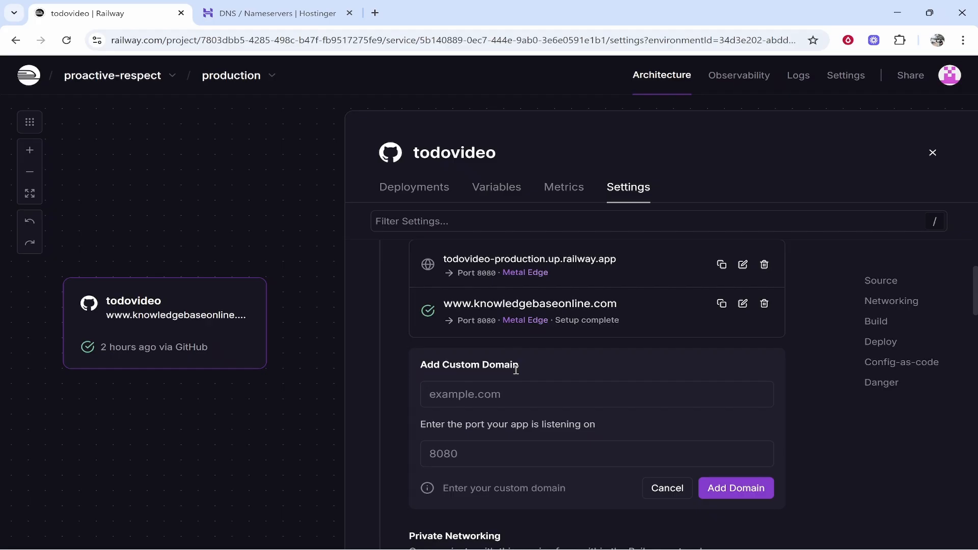
pyautogui.moveTo(629, 298); pyautogui.dragTo(481, 309)
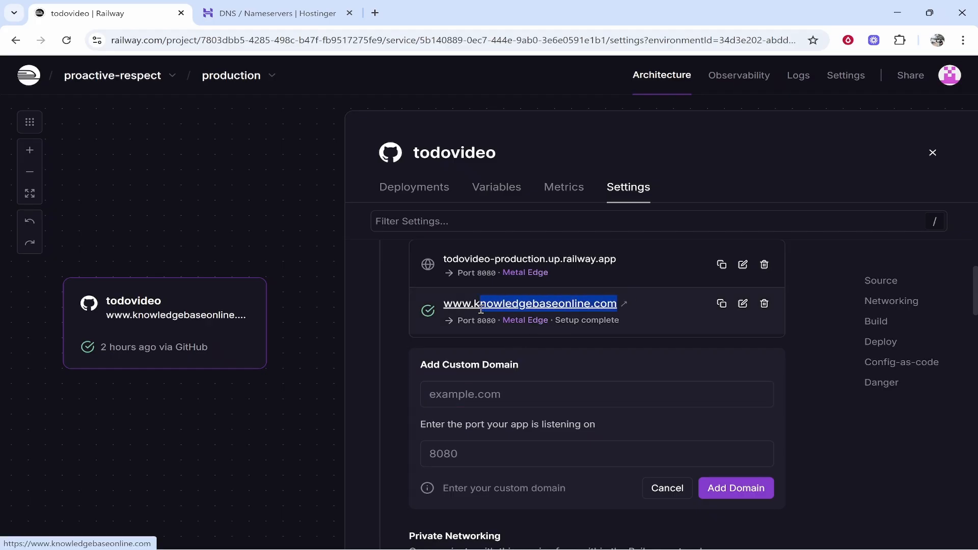
pyautogui.hotkey('ctrl', 'c')
pyautogui.click(491, 395)
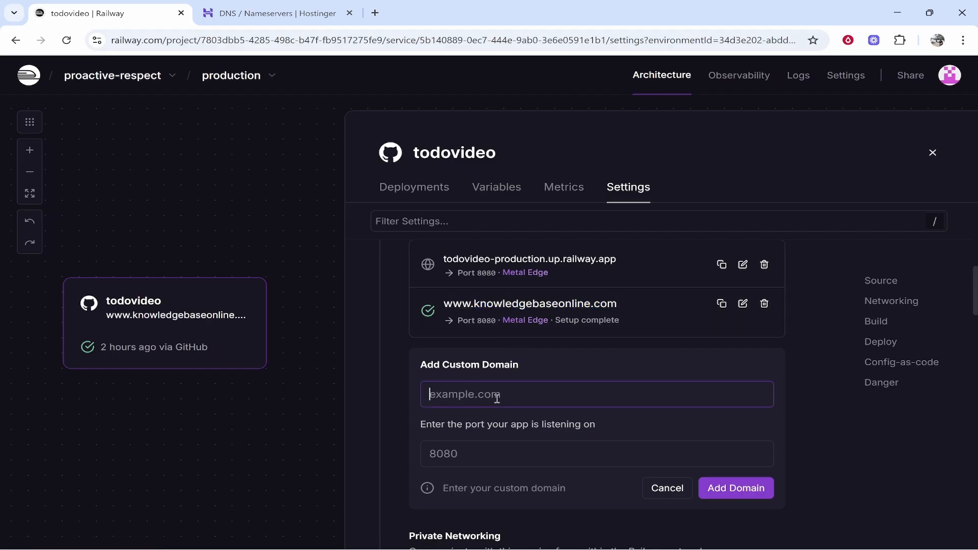
pyautogui.hotkey('ctrl', 'v')
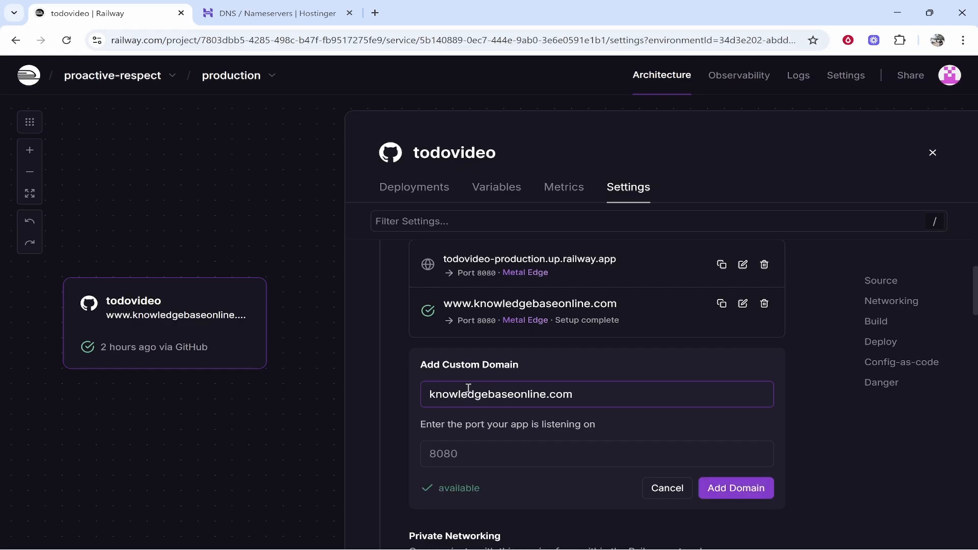
# - Copy the entered domain, open knowledgebaseonline.com in an incognito window to check it, and close that window
pyautogui.hotkey('ctrl', 'a')
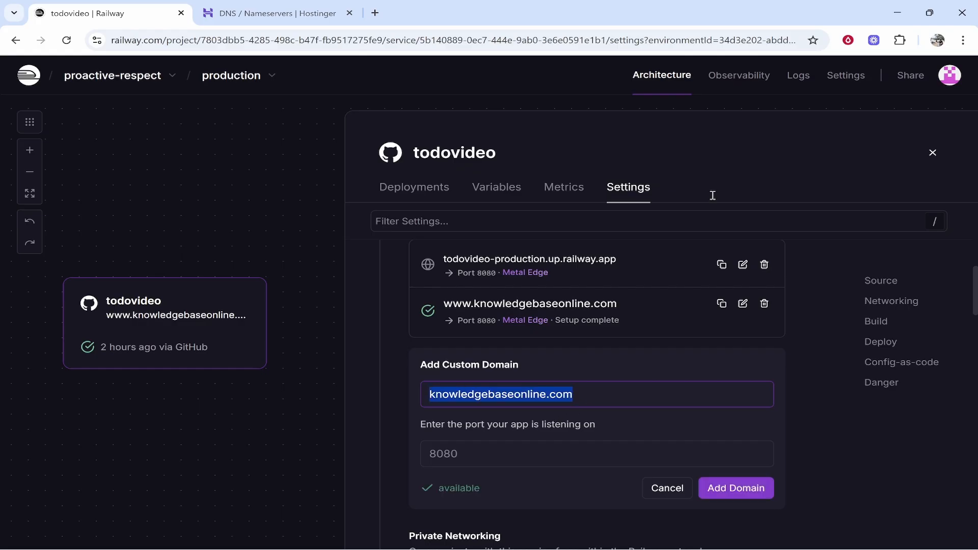
pyautogui.click(962, 40)
pyautogui.click(827, 105)
pyautogui.hotkey('ctrl', 'v')
pyautogui.press('Return')
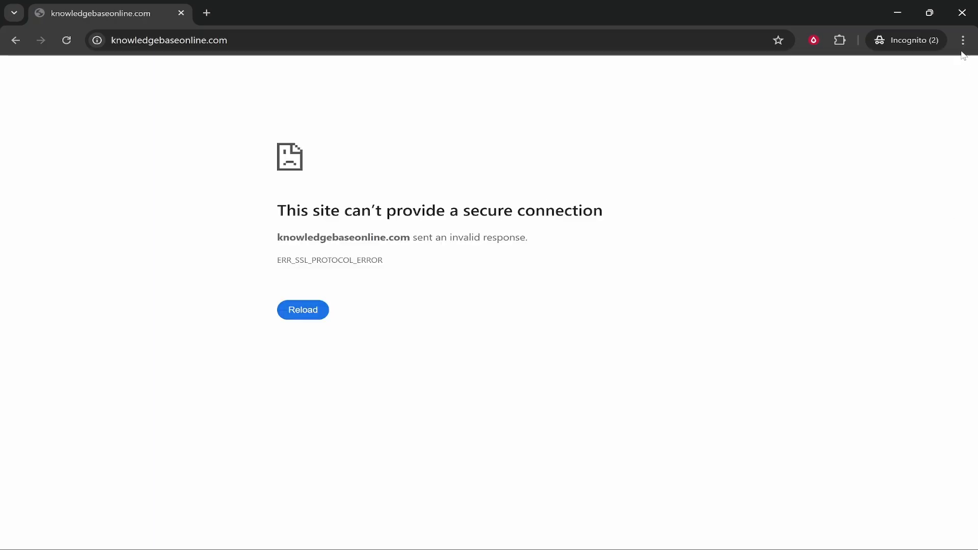
pyautogui.click(962, 13)
pyautogui.click(566, 376)
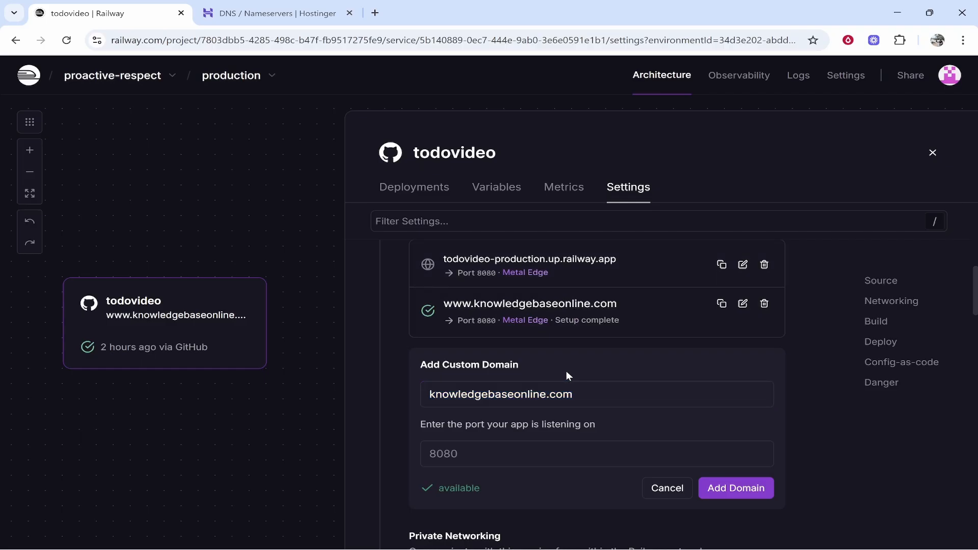
# - Set the app port to 8080 and add knowledgebaseonline.com as a custom domain
pyautogui.scroll(-2, 590, 394)
pyautogui.click(507, 386)
pyautogui.write('8080')
pyautogui.scroll(2, 519, 369)
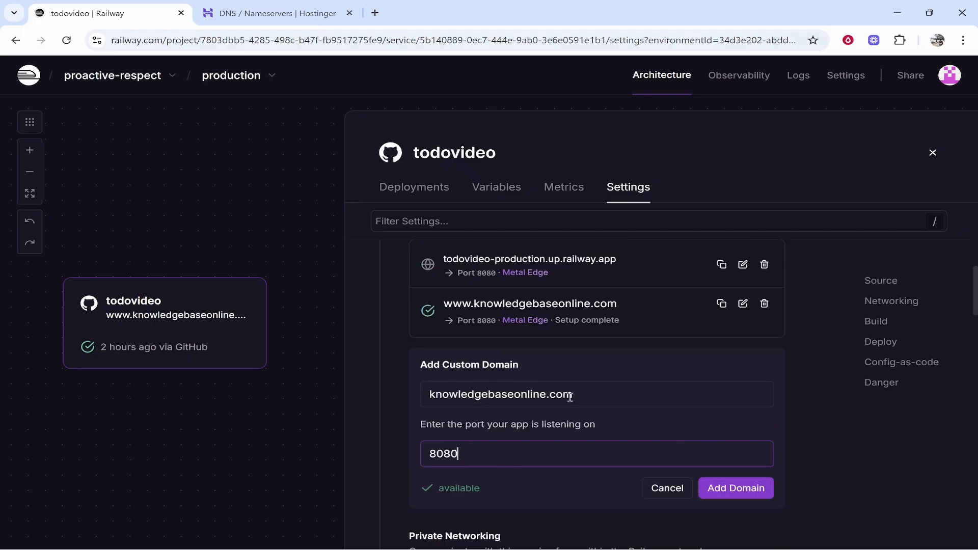
pyautogui.click(766, 487)
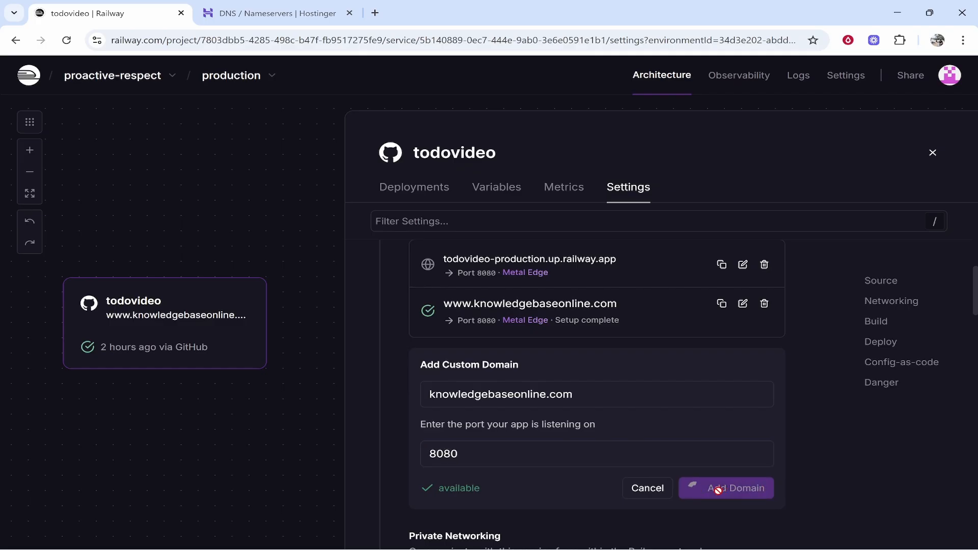
pyautogui.scroll(-2, 598, 463)
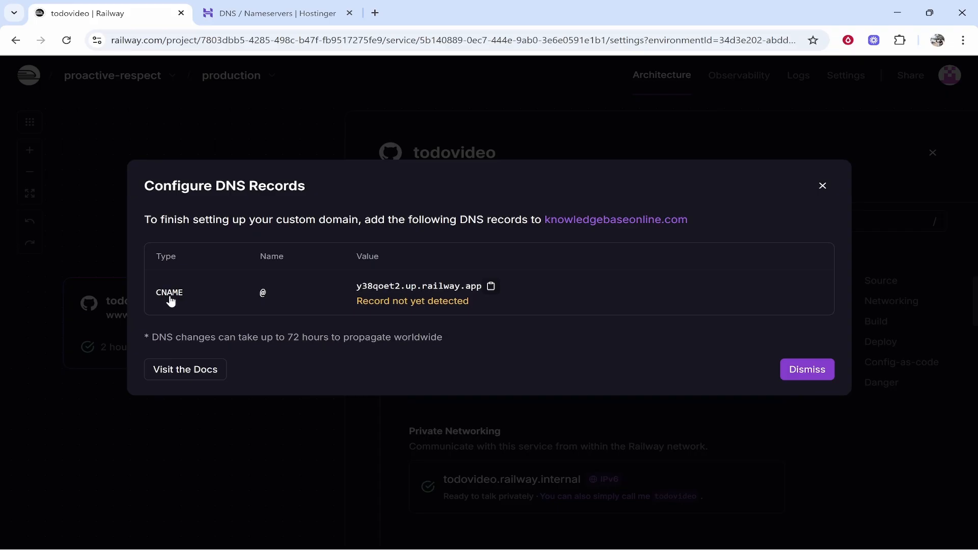
# - Copy the required CNAME value from Railway and add a CNAME record in Hostinger with name @ and target y38qoet2.up.railway.app
pyautogui.click(491, 286)
pyautogui.click(270, 13)
pyautogui.scroll(-1, 375, 261)
pyautogui.click(375, 261)
pyautogui.click(331, 403)
pyautogui.click(441, 265)
pyautogui.rightClick(602, 270)
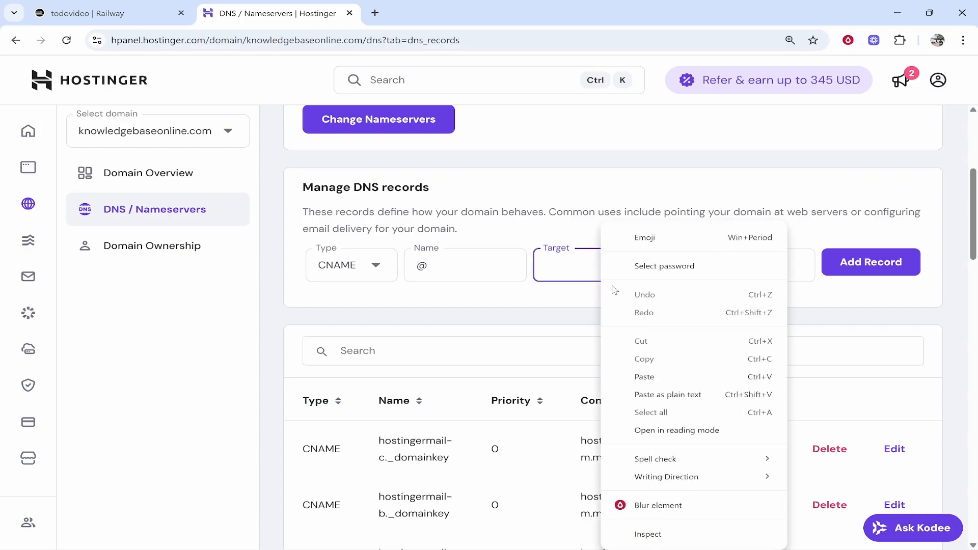
pyautogui.click(644, 377)
pyautogui.click(872, 263)
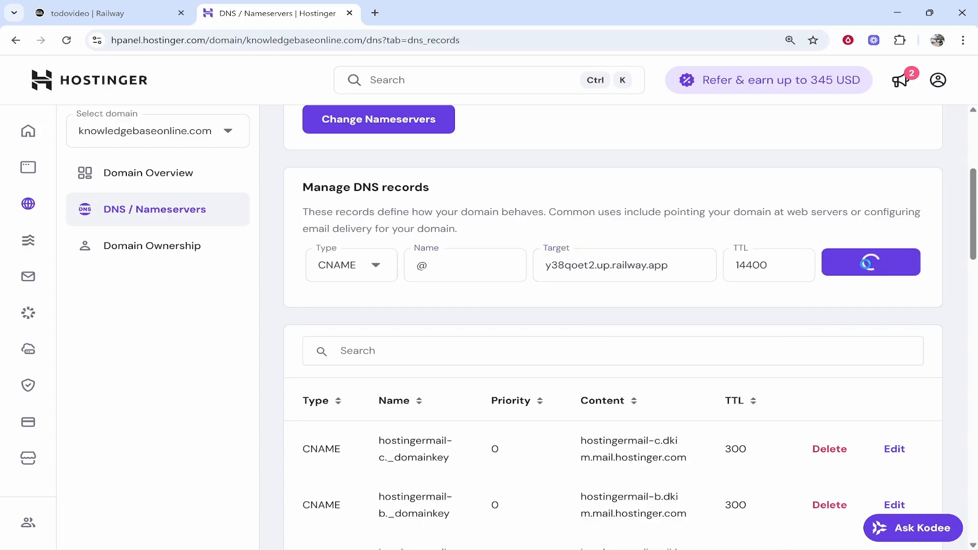
# - Check the new @ record pointing to y38qoet2.up.railway.app, and delete the record at the very end of the DNS list
pyautogui.scroll(-9, 600, 310)
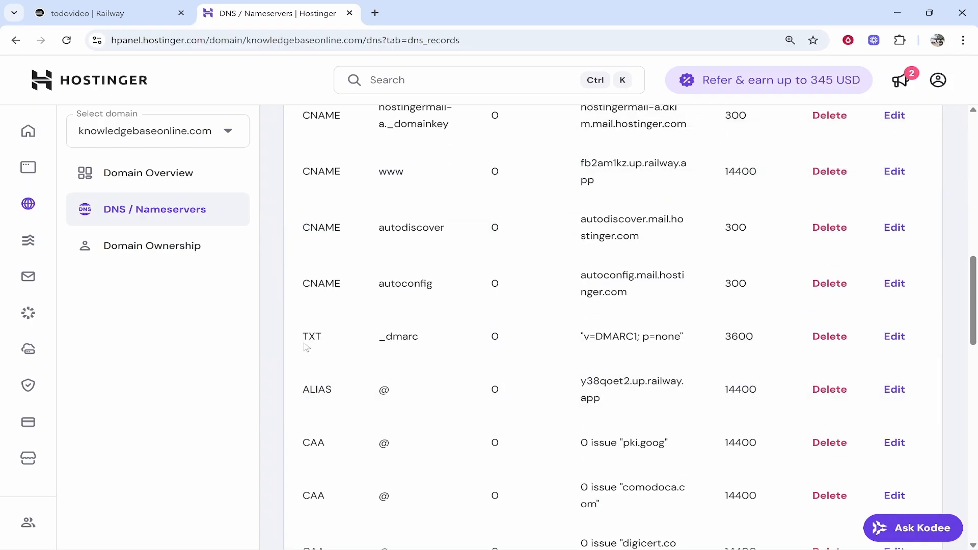
pyautogui.moveTo(302, 392)
pyautogui.mouseDown()
pyautogui.moveTo(607, 407)
pyautogui.moveTo(294, 386)
pyautogui.mouseUp()
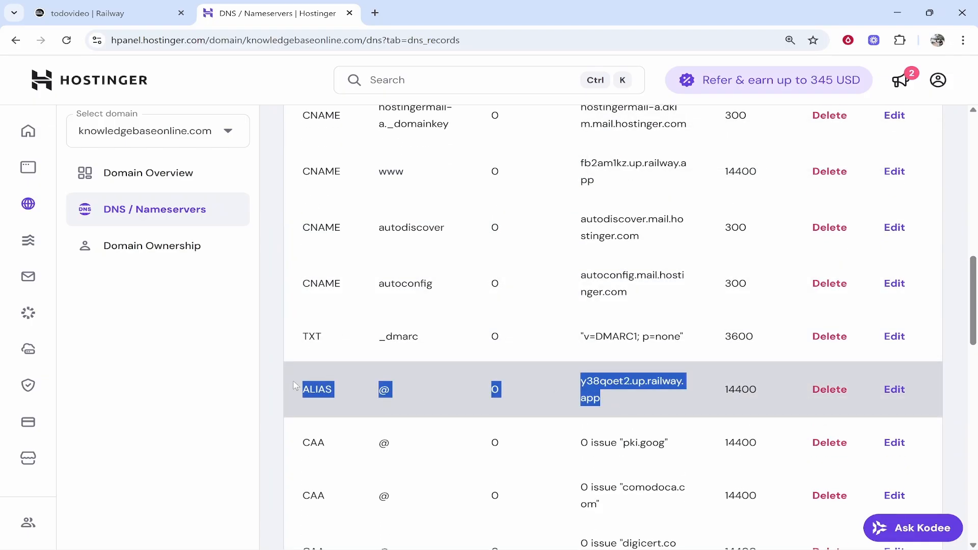
pyautogui.click(327, 387)
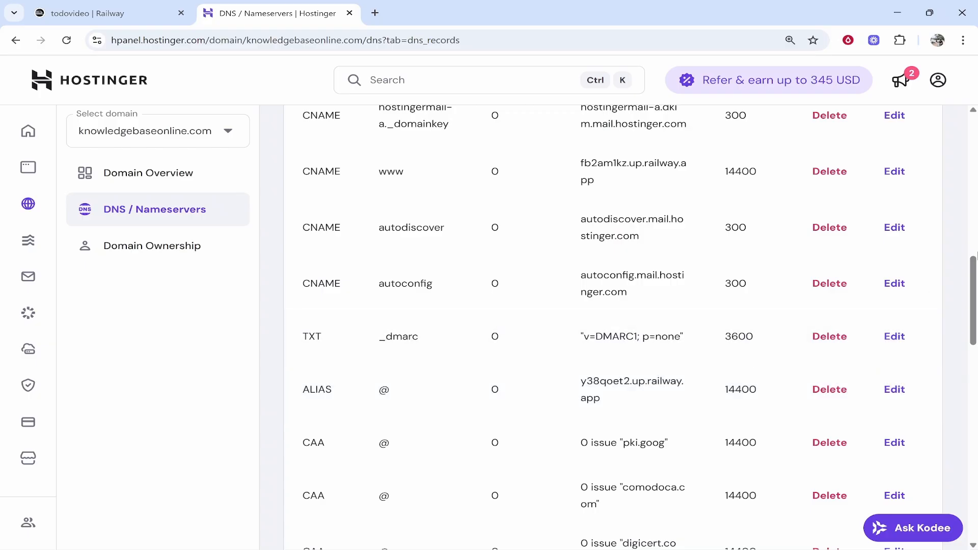
pyautogui.moveTo(976, 269); pyautogui.dragTo(975, 466)
pyautogui.doubleClick(307, 307)
pyautogui.moveTo(545, 322); pyautogui.dragTo(661, 311)
pyautogui.click(578, 311)
pyautogui.click(677, 316)
pyautogui.click(829, 306)
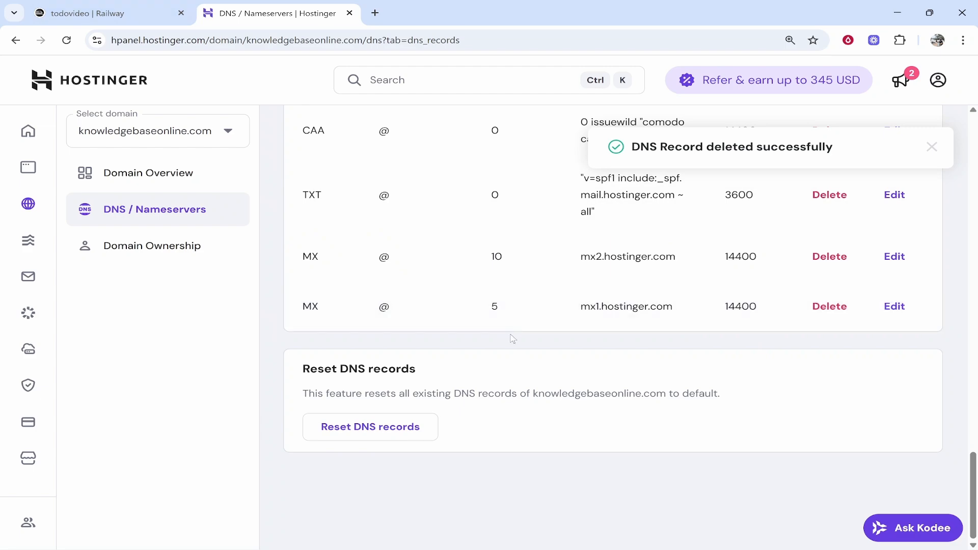
# - Recheck the DNS status and instructions for knowledgebaseonline.com in Railway, and test the site in a separate tab
pyautogui.click(102, 12)
pyautogui.click(823, 378)
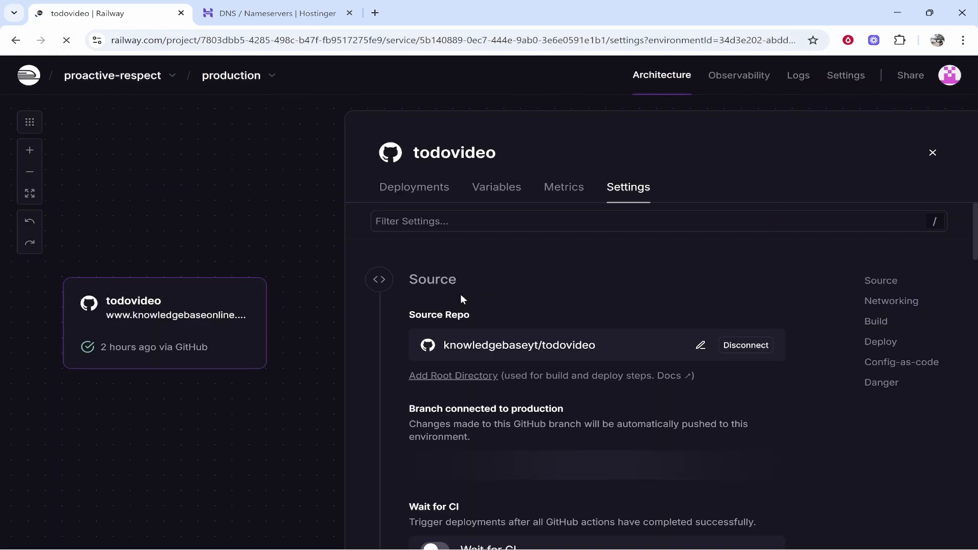
pyautogui.moveTo(556, 418); pyautogui.dragTo(641, 419)
pyautogui.click(692, 420)
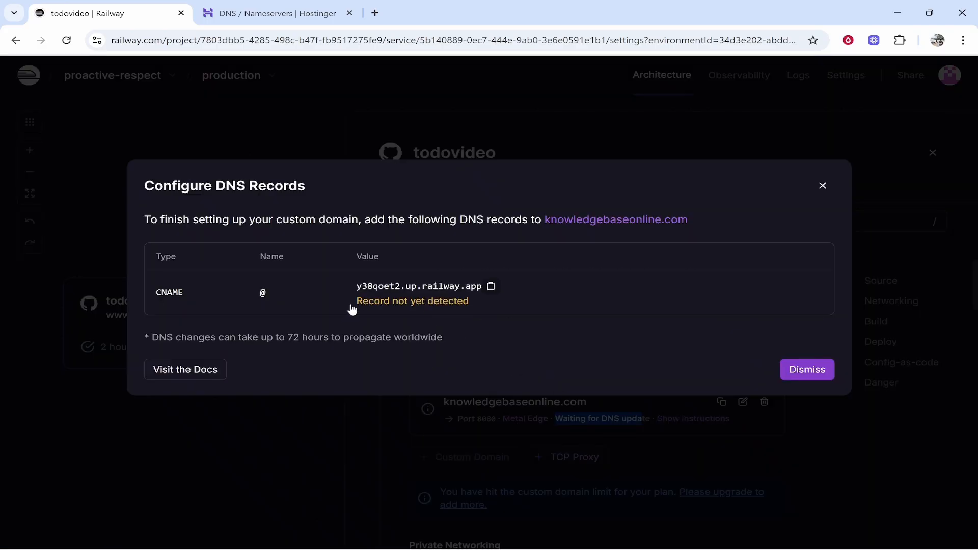
pyautogui.moveTo(358, 302); pyautogui.dragTo(471, 305)
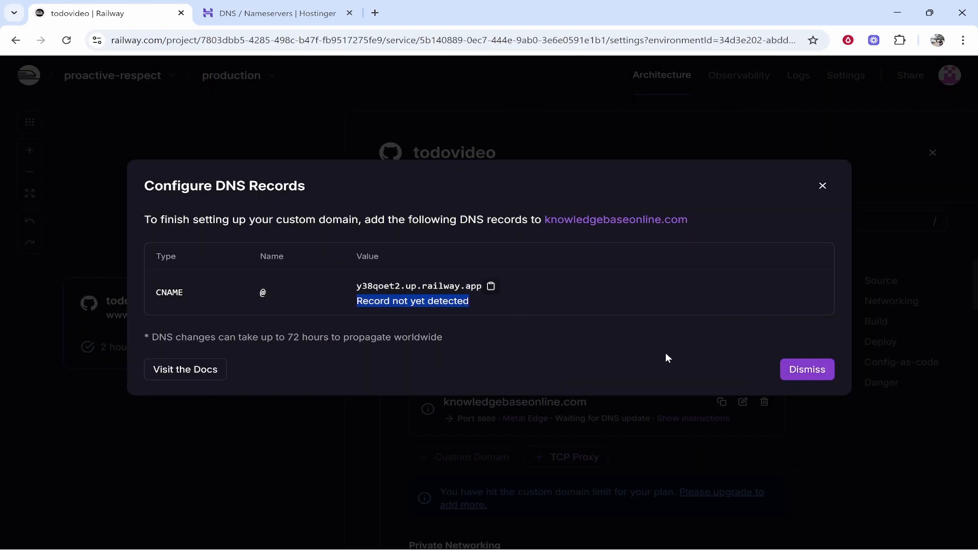
pyautogui.click(783, 374)
pyautogui.click(514, 402)
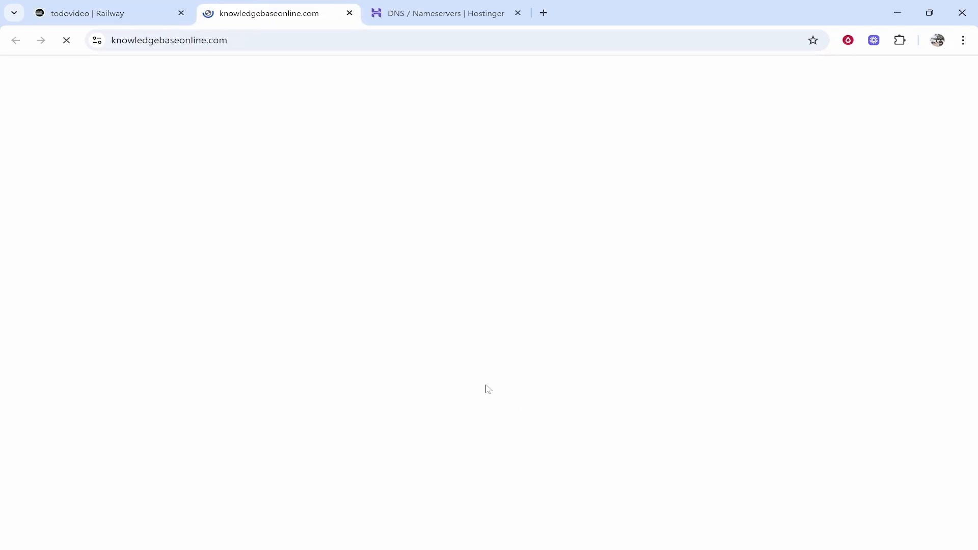
pyautogui.click(350, 12)
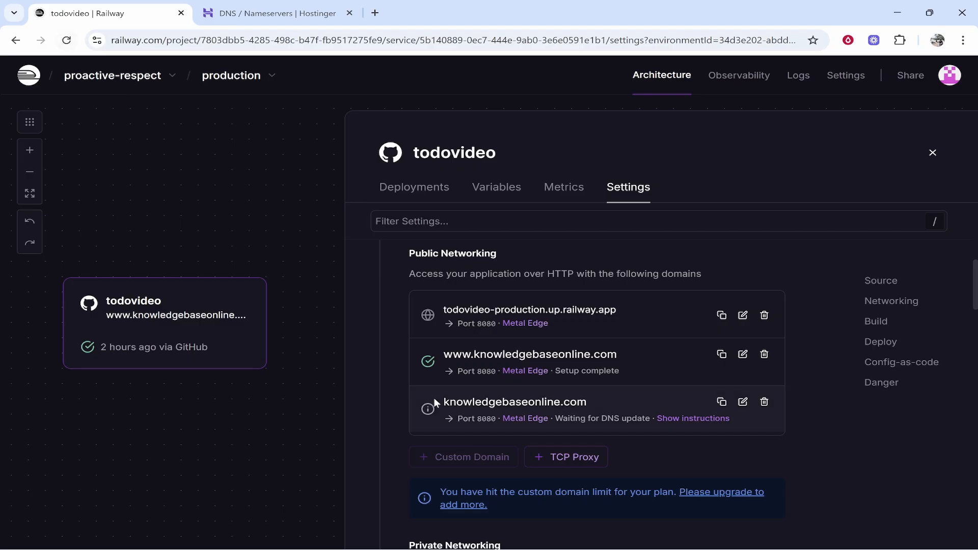
pyautogui.click(65, 40)
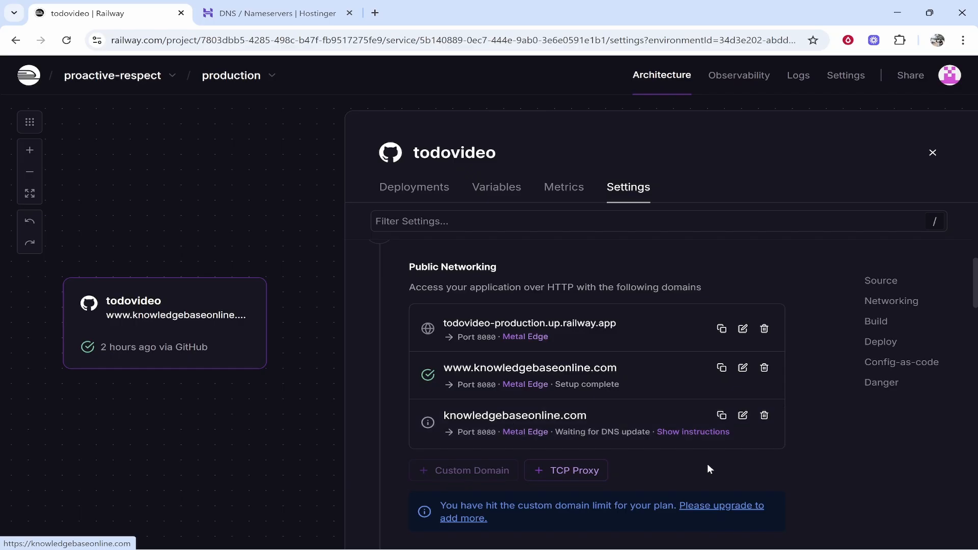
pyautogui.click(553, 417)
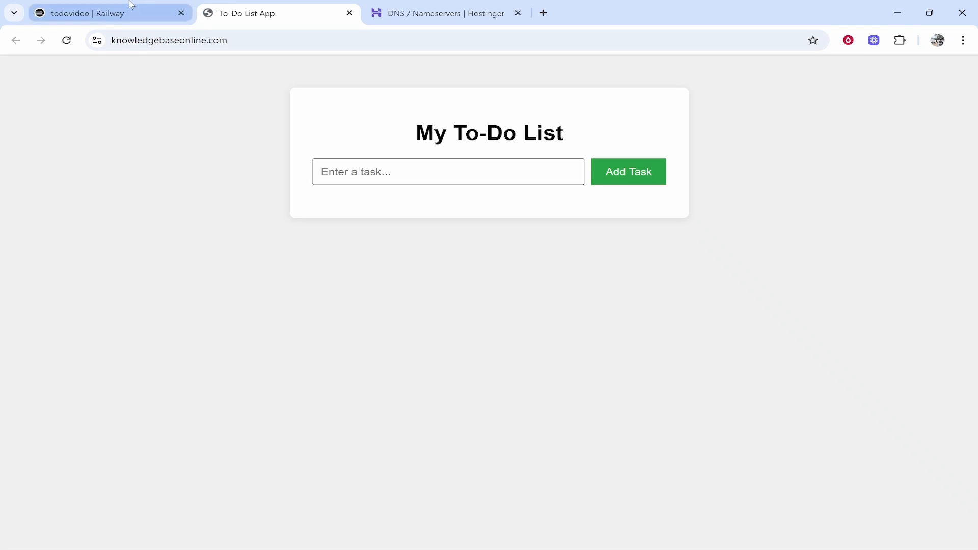
pyautogui.click(131, 5)
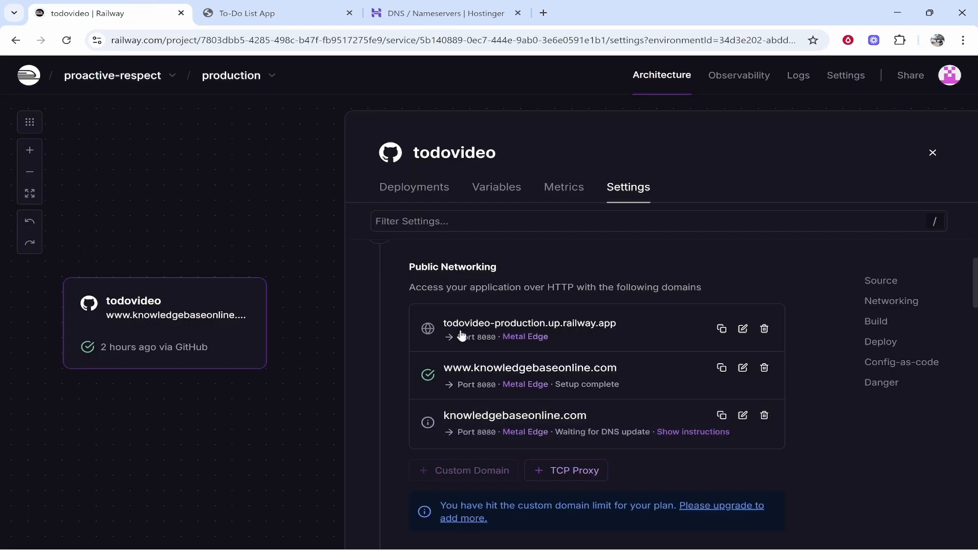
pyautogui.click(479, 367)
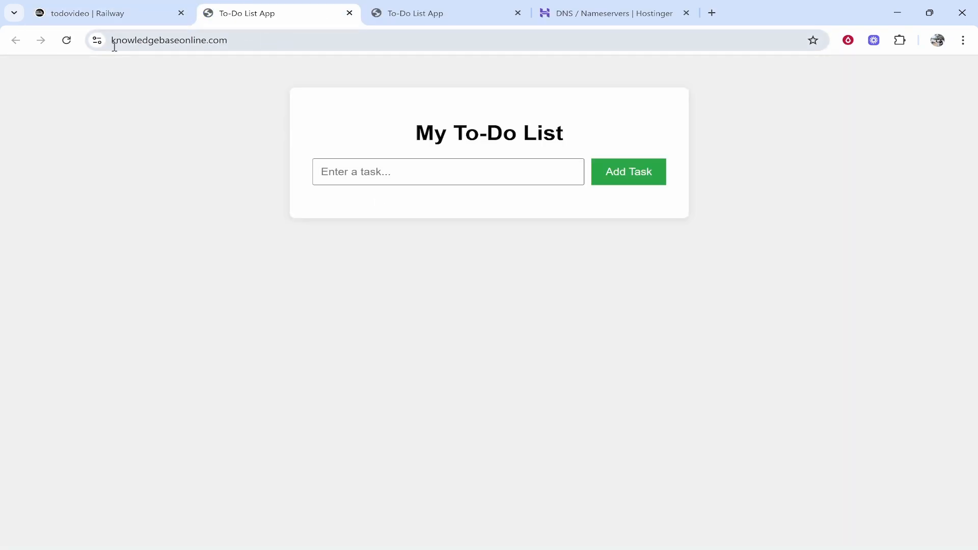
pyautogui.click(350, 13)
pyautogui.click(349, 13)
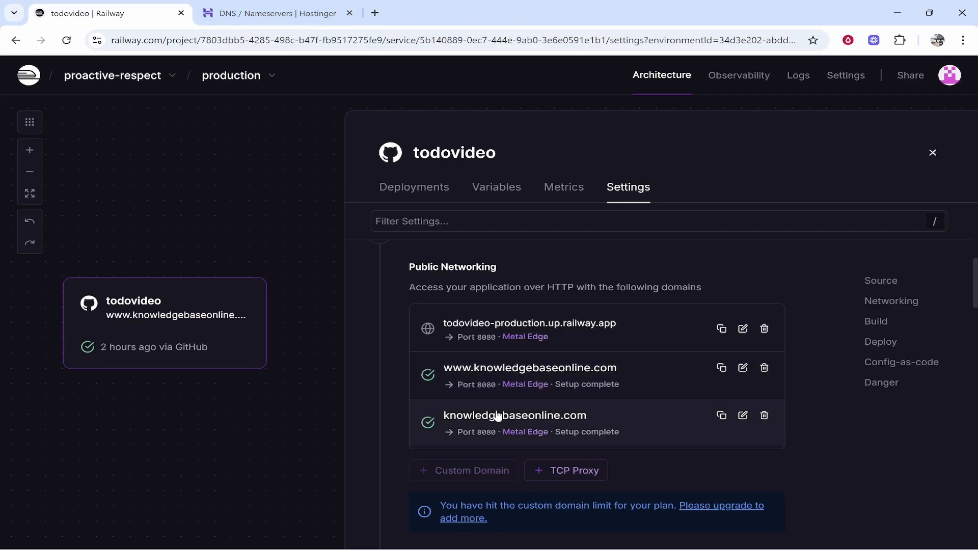